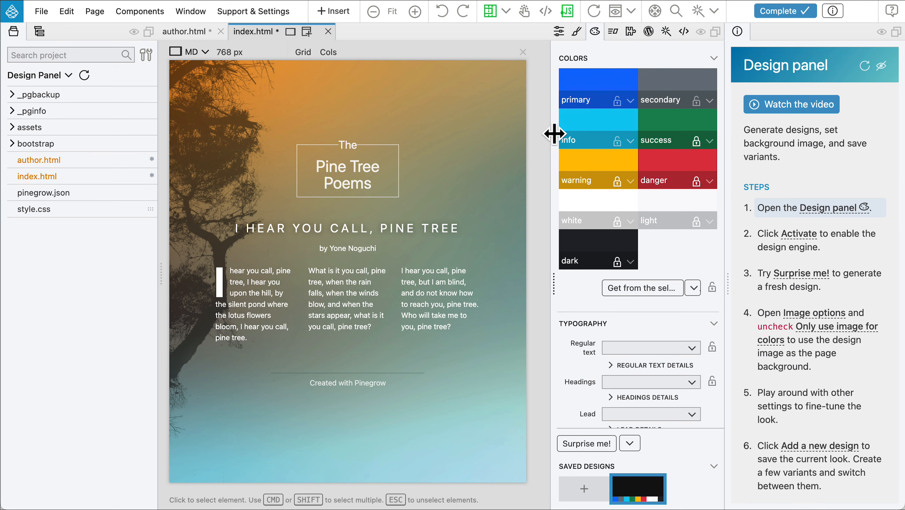
Step: Widen the Design panel, then look through its color, typography and background settings and expand the Bootstrap options
{"action": "left_click_drag", "start_coordinate": [547, 137], "coordinate": [520, 140]}
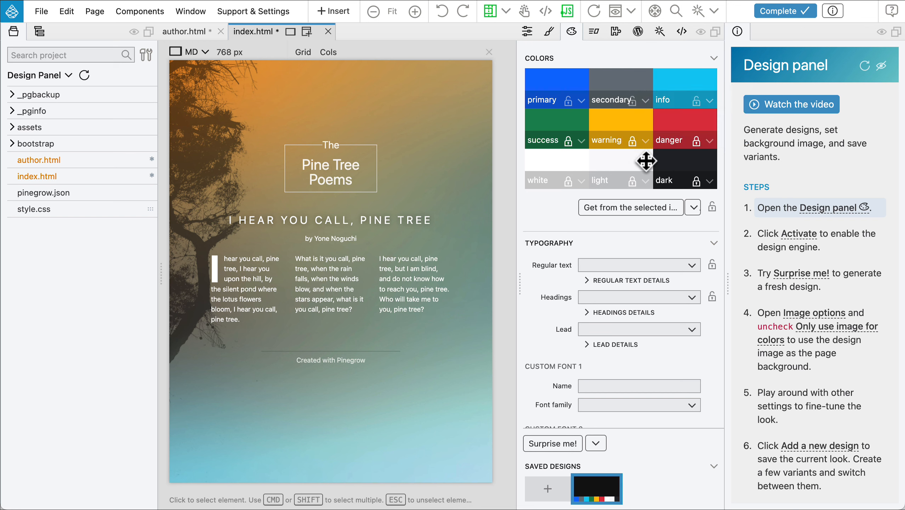
{"action": "scroll", "coordinate": [571, 258], "scroll_direction": "down", "scroll_amount": 6}
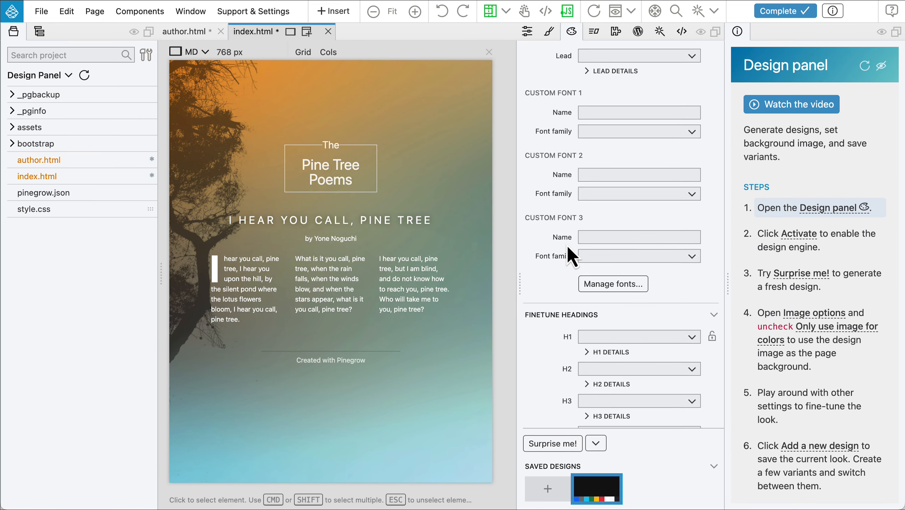
{"action": "scroll", "coordinate": [571, 255], "scroll_direction": "down", "scroll_amount": 5}
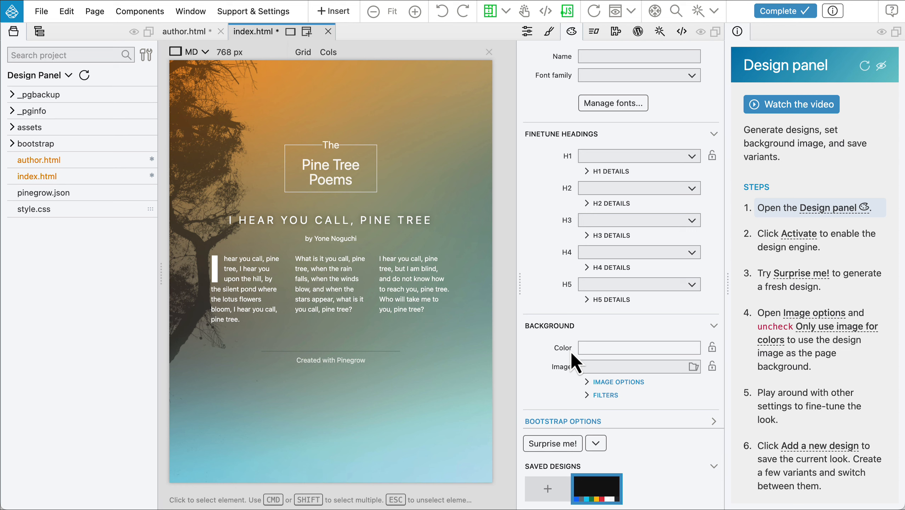
{"action": "left_click", "coordinate": [586, 421]}
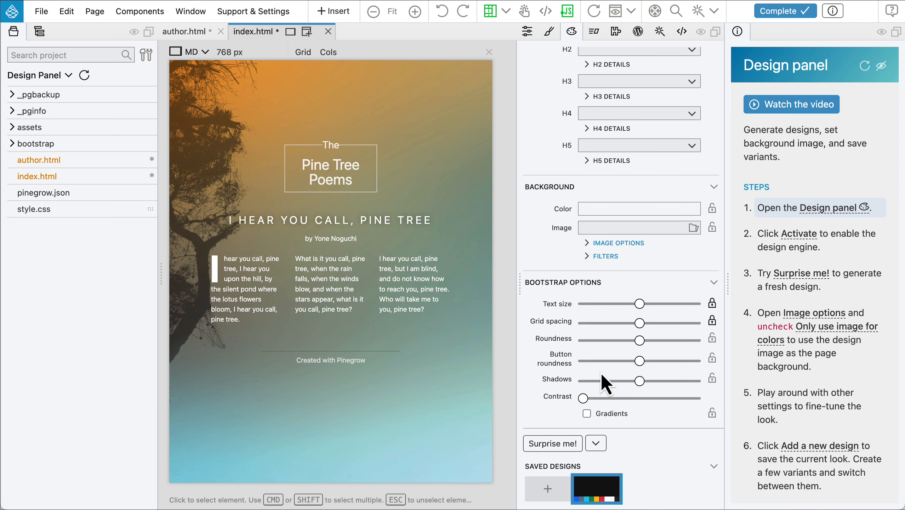
Step: Generate a random design with Surprise me! and review its colors, fonts and background image
{"action": "left_click", "coordinate": [559, 448]}
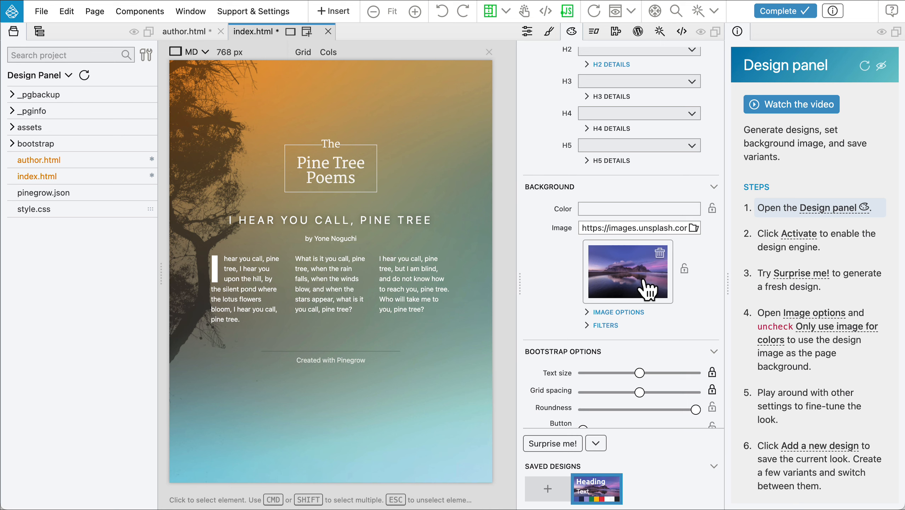
{"action": "scroll", "coordinate": [646, 290], "scroll_direction": "up", "scroll_amount": 10}
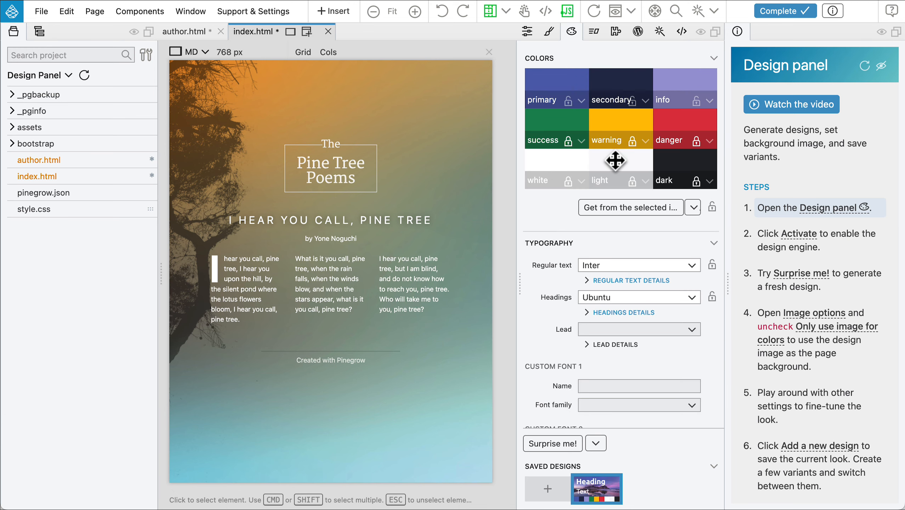
{"action": "scroll", "coordinate": [639, 115], "scroll_direction": "down", "scroll_amount": 10}
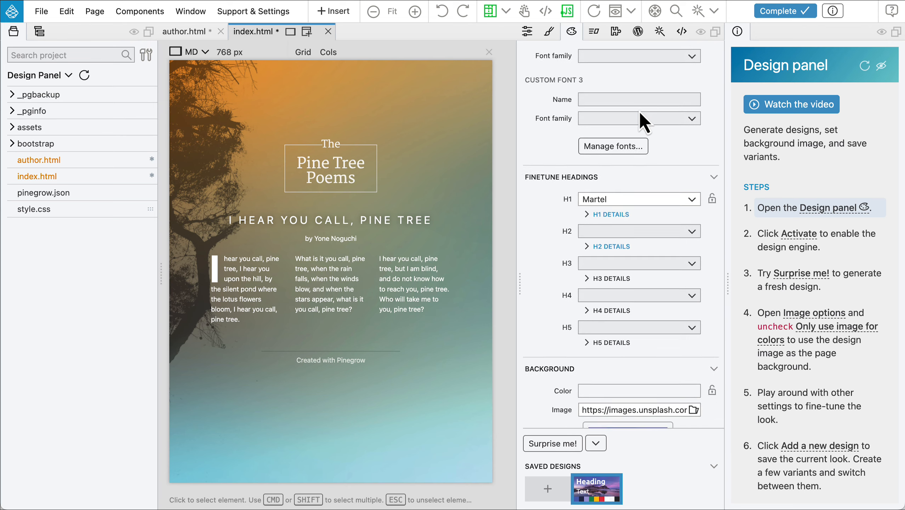
{"action": "scroll", "coordinate": [640, 111], "scroll_direction": "down", "scroll_amount": 6}
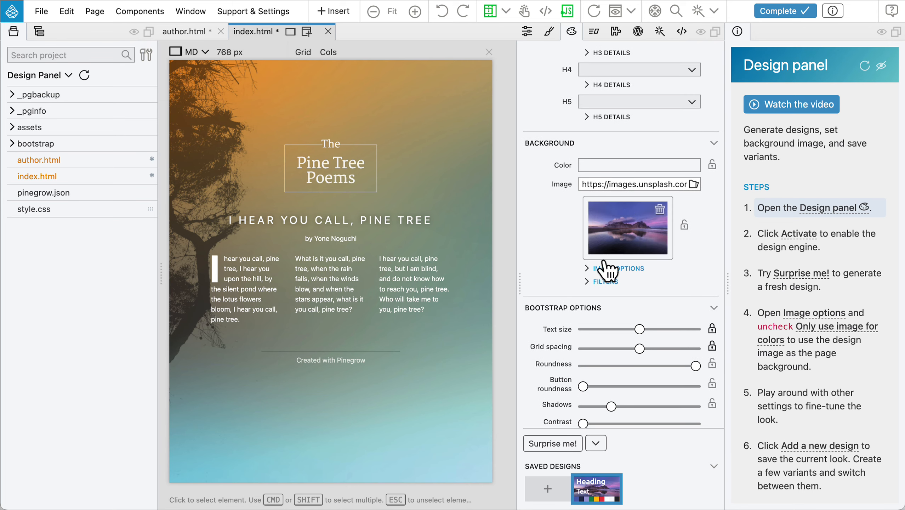
Step: In the background image options, turn off "Only use the image for colors" so the image becomes the page background
{"action": "left_click", "coordinate": [606, 266]}
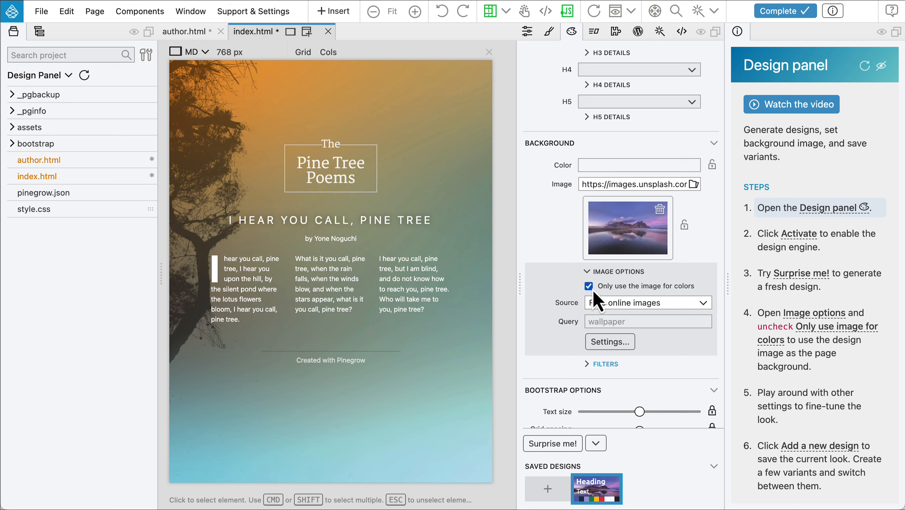
{"action": "mouse_move", "coordinate": [612, 286]}
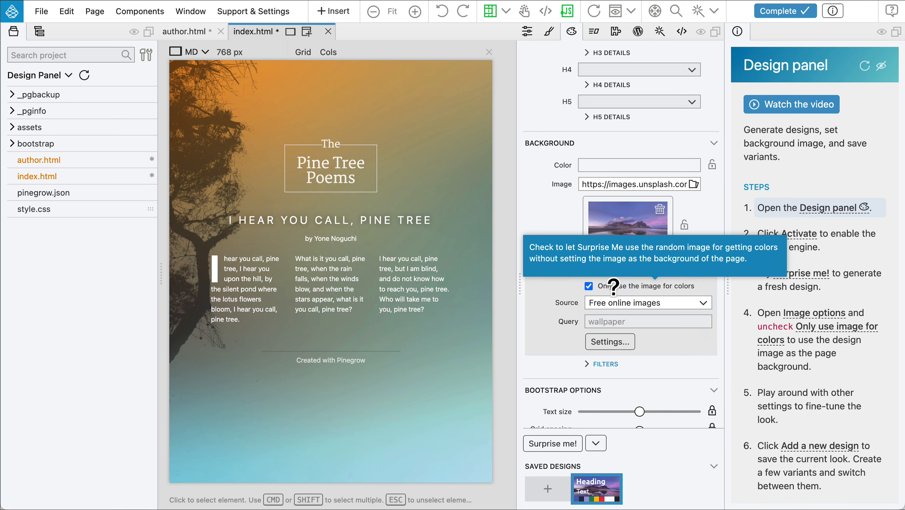
{"action": "left_click", "coordinate": [589, 287]}
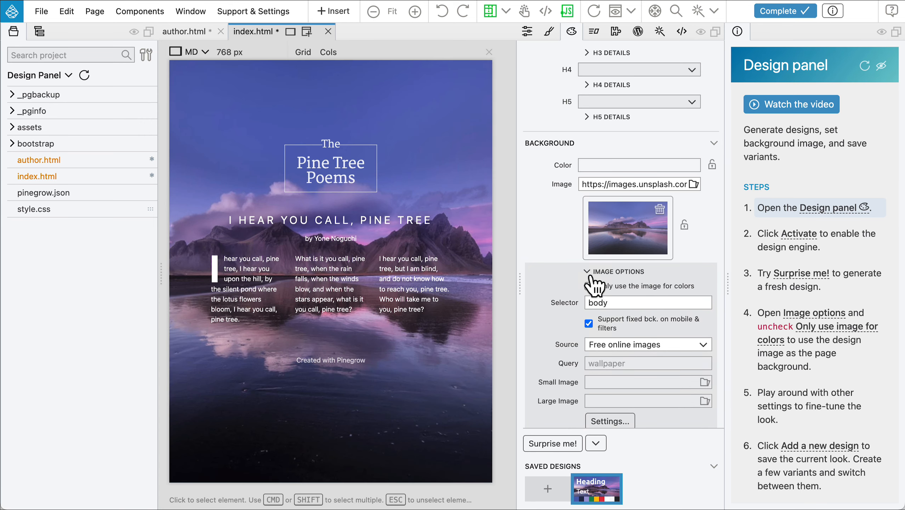
Step: Generate a fresh random design and save it as a new design variant
{"action": "left_click", "coordinate": [553, 444]}
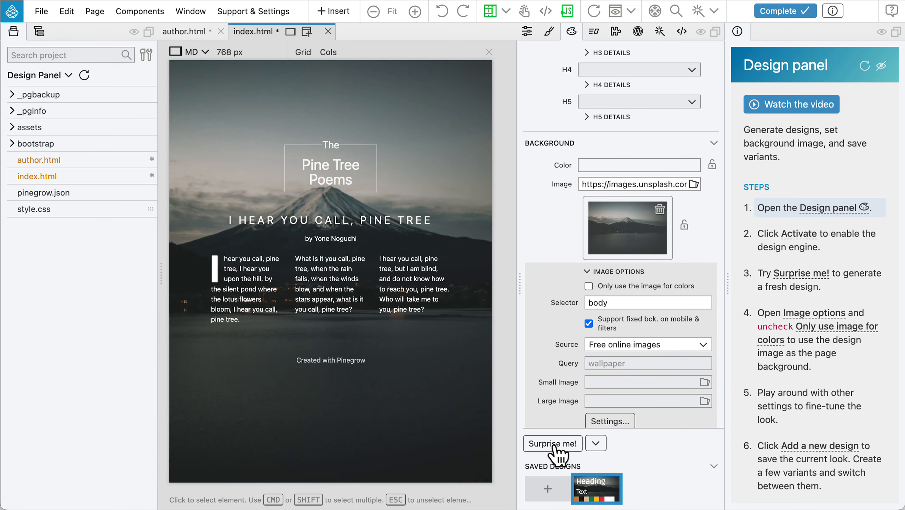
{"action": "left_click", "coordinate": [550, 489]}
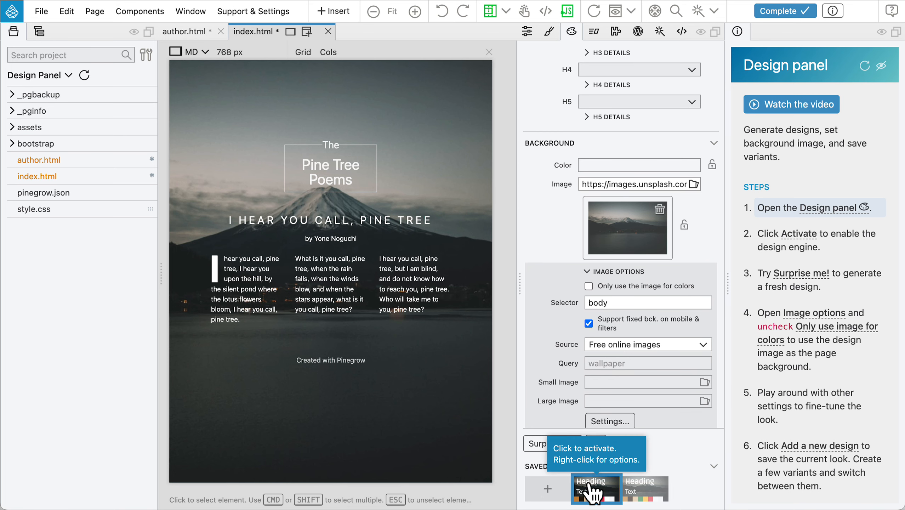
Step: Generate three more random designs, ending on the mountain lake background
{"action": "left_click", "coordinate": [547, 444]}
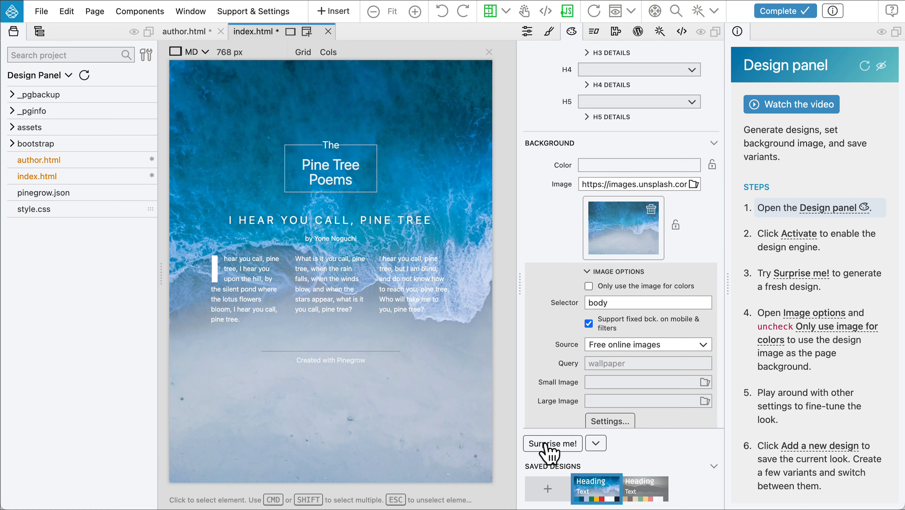
{"action": "left_click", "coordinate": [547, 445]}
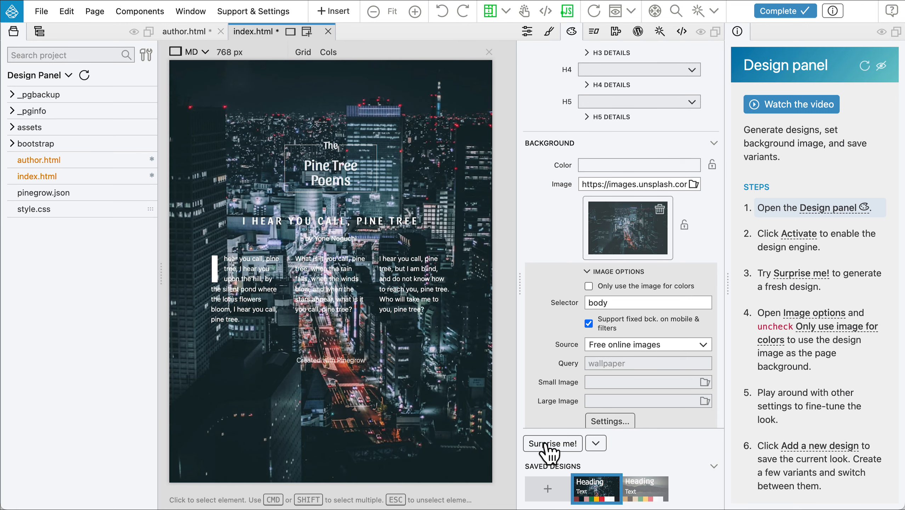
{"action": "left_click", "coordinate": [546, 444]}
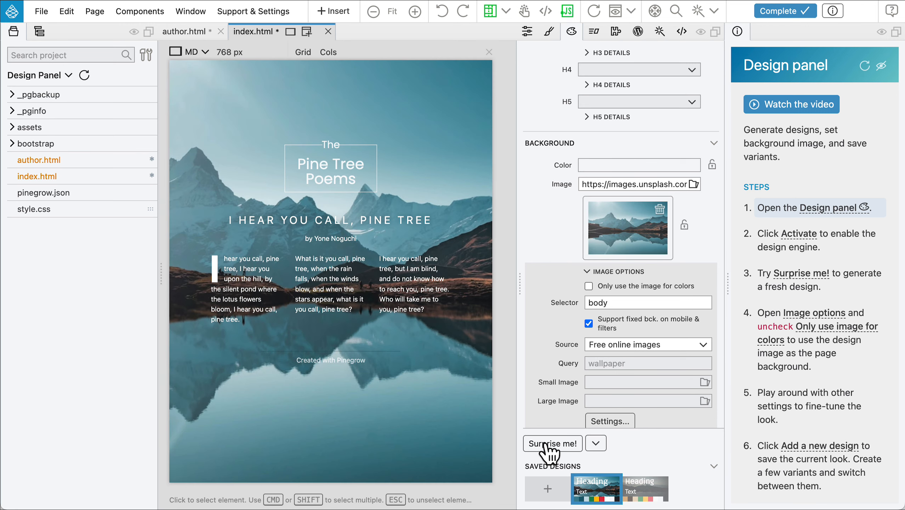
Step: Lower the background image's Opacity filter to a small fraction of its range and save the look as another design variant
{"action": "scroll", "coordinate": [592, 354], "scroll_direction": "down", "scroll_amount": 3}
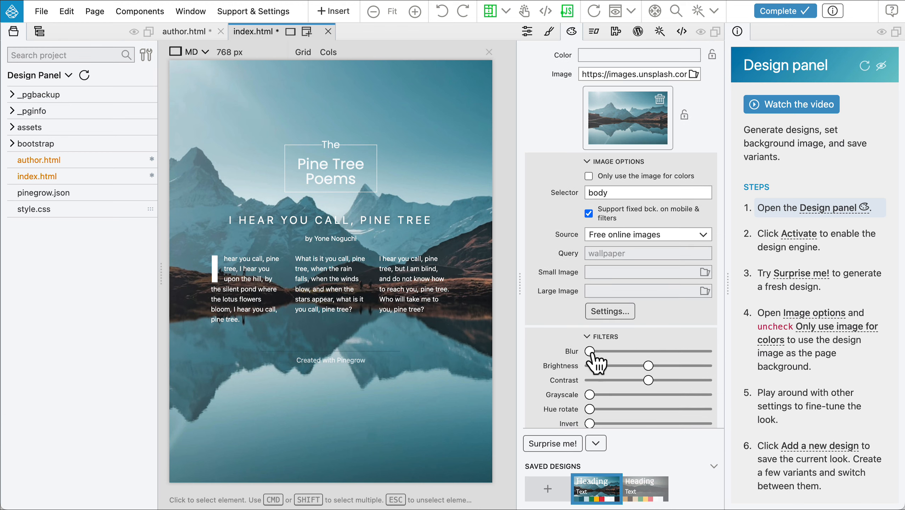
{"action": "scroll", "coordinate": [586, 359], "scroll_direction": "down", "scroll_amount": 2}
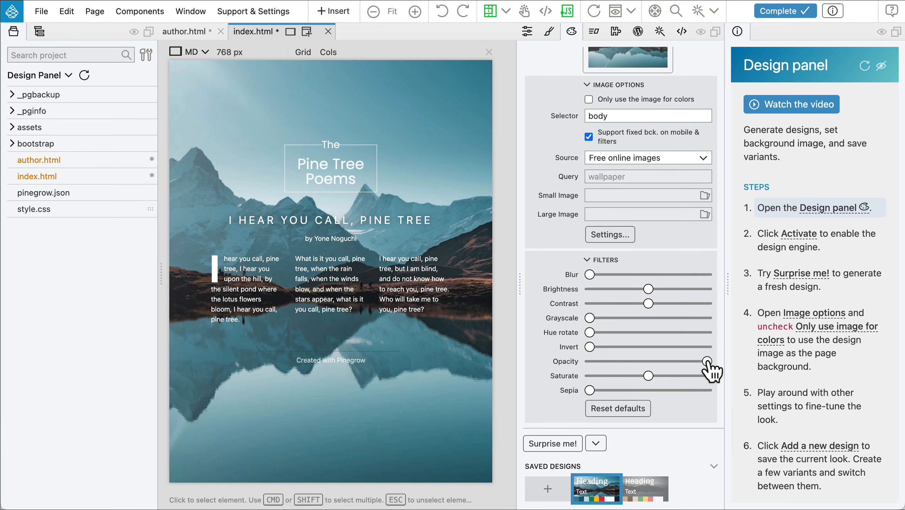
{"action": "left_click_drag", "start_coordinate": [708, 362], "coordinate": [607, 362]}
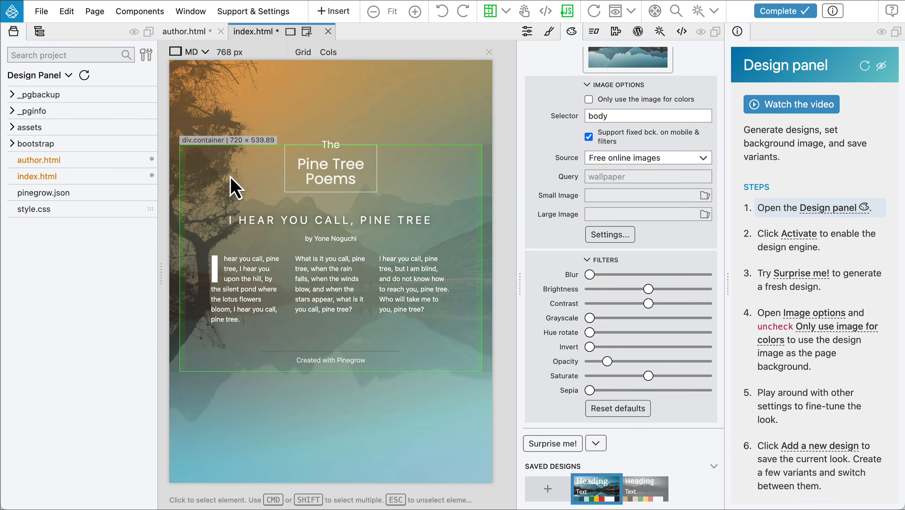
{"action": "left_click", "coordinate": [548, 488]}
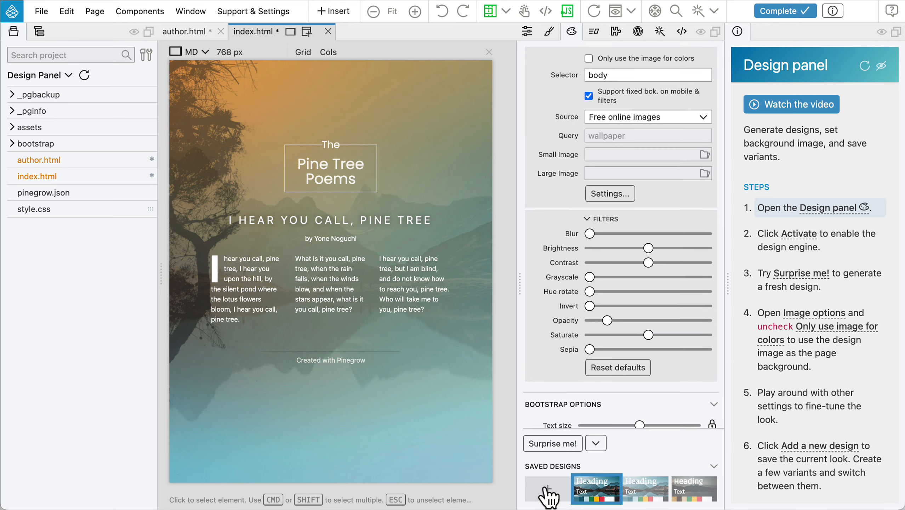
Step: Restore the background image's Opacity filter to full between generating two more random designs
{"action": "left_click", "coordinate": [553, 444]}
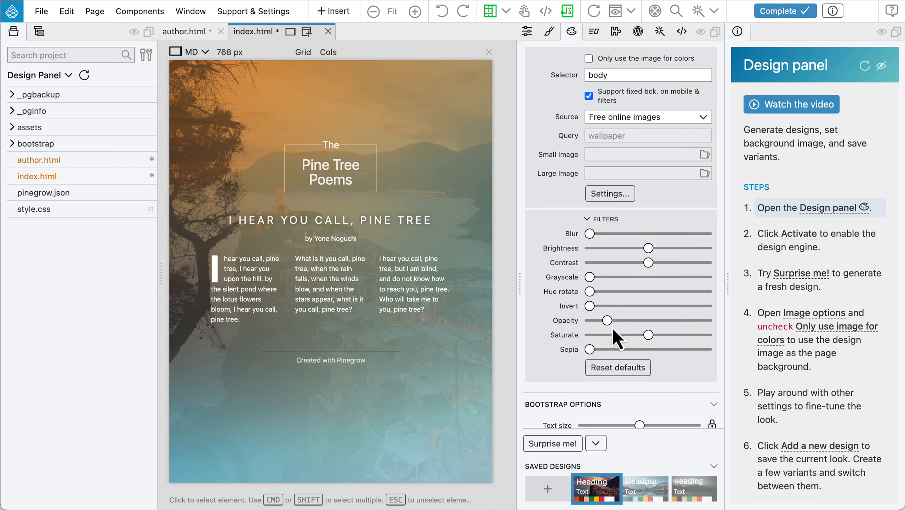
{"action": "left_click_drag", "start_coordinate": [608, 321], "coordinate": [714, 320]}
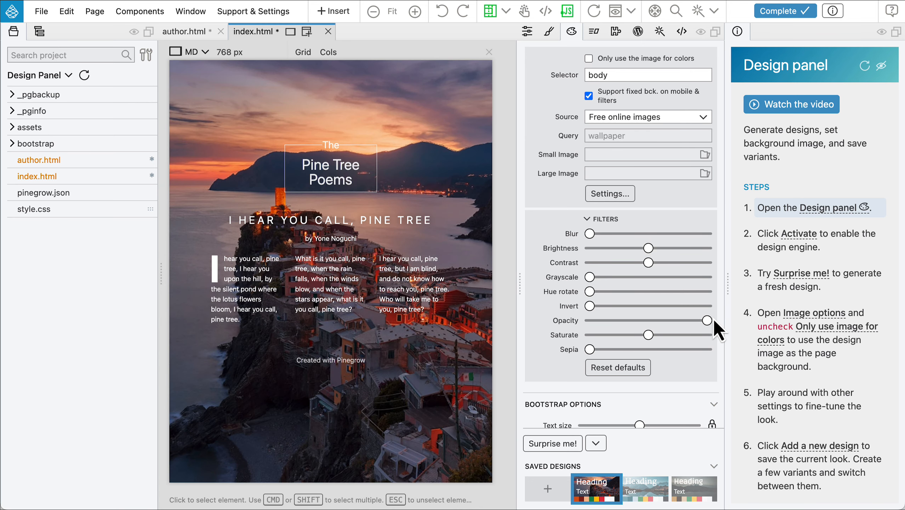
{"action": "left_click", "coordinate": [554, 444]}
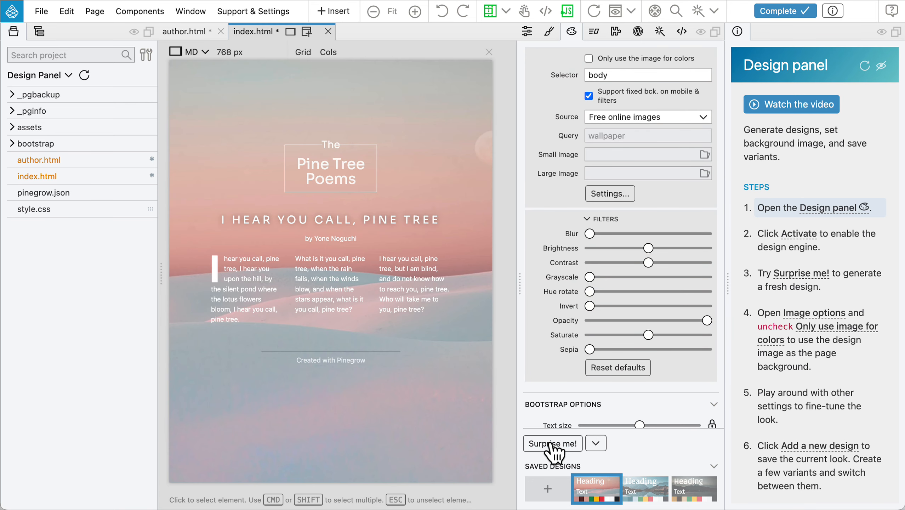
Step: Switch between the saved designs and activate the mountain lake variant with the faded background image
{"action": "left_click", "coordinate": [642, 489]}
{"action": "left_click", "coordinate": [695, 491]}
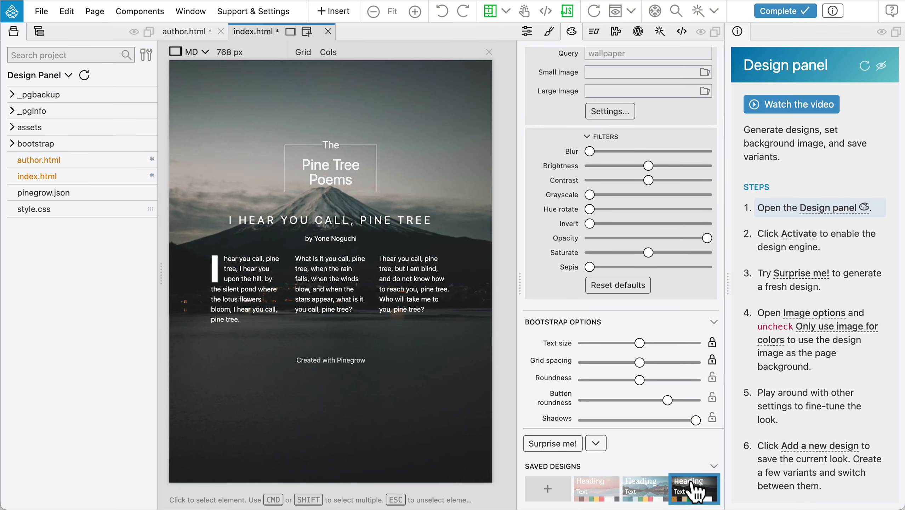
{"action": "left_click", "coordinate": [651, 493]}
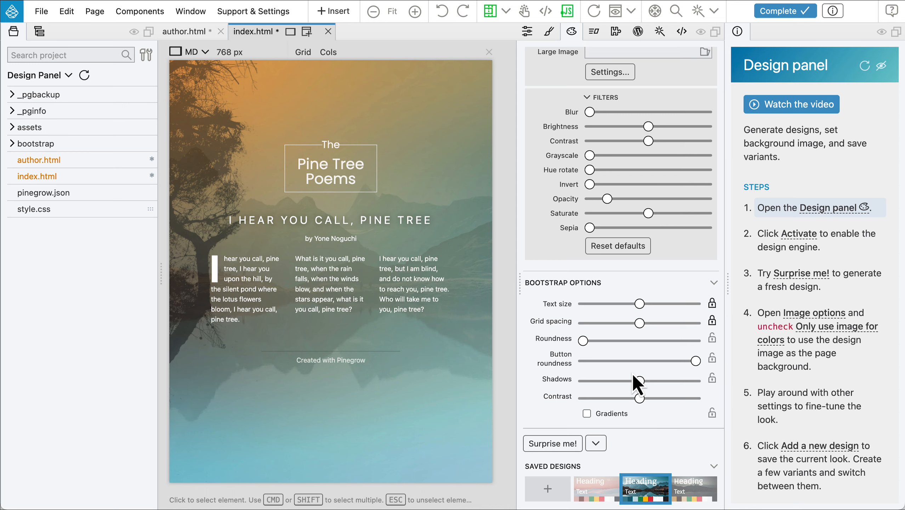
Step: Set the active design's Headings font to Sora in the typography settings
{"action": "scroll", "coordinate": [632, 374], "scroll_direction": "up", "scroll_amount": 20}
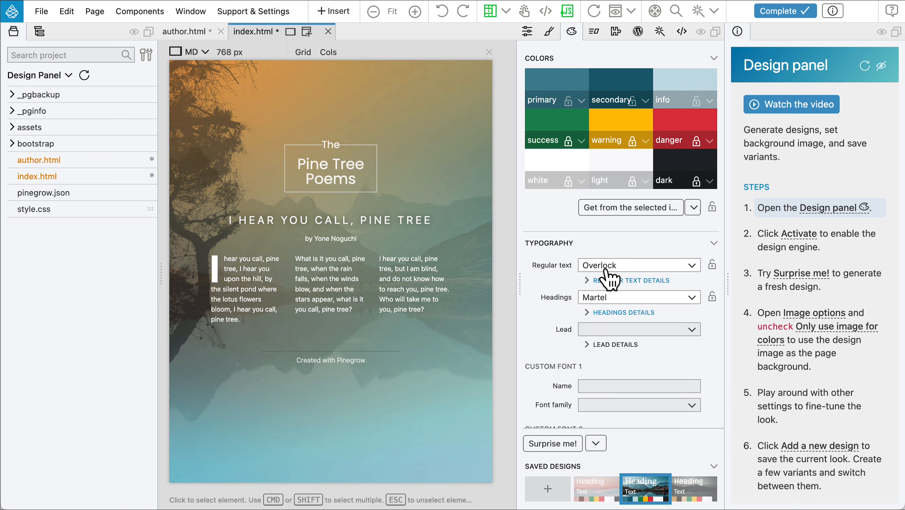
{"action": "left_click", "coordinate": [607, 300]}
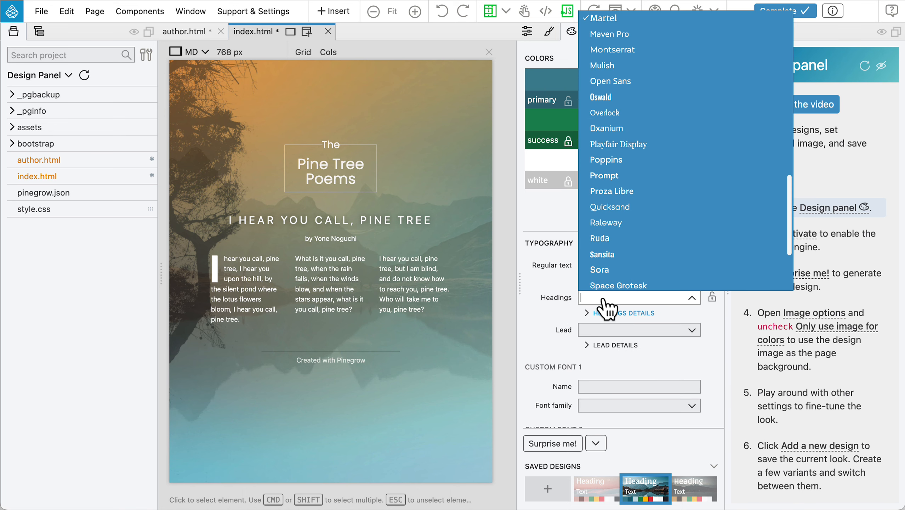
{"action": "left_click", "coordinate": [607, 306]}
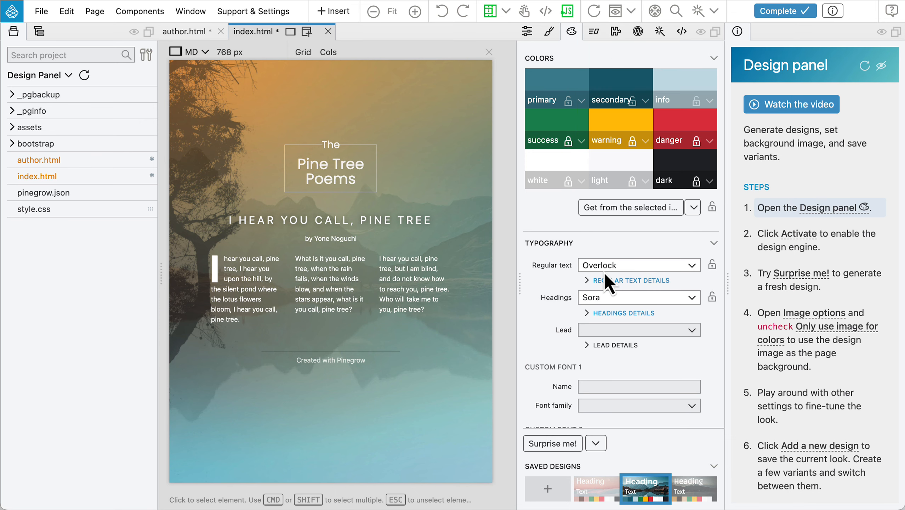
Step: Set the H1 font to Rakkas in the heading fine-tuning settings
{"action": "scroll", "coordinate": [604, 272], "scroll_direction": "down", "scroll_amount": 10}
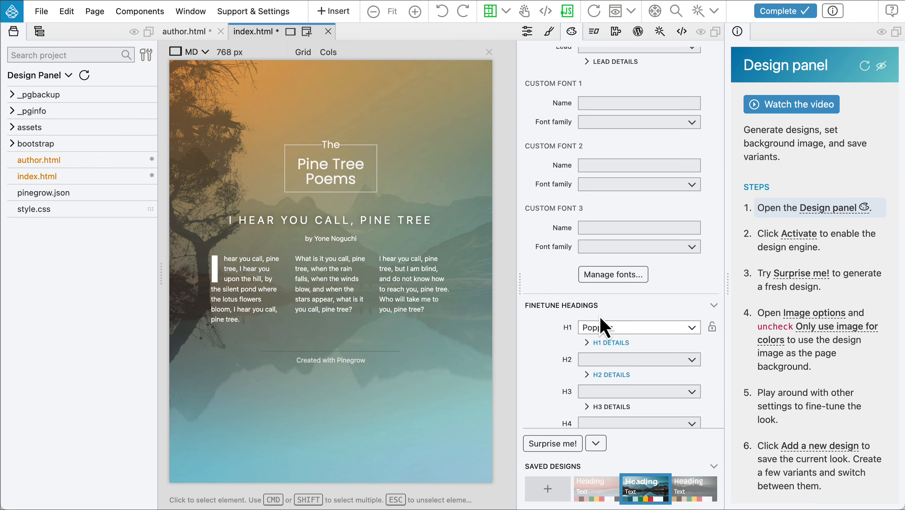
{"action": "left_click", "coordinate": [600, 328]}
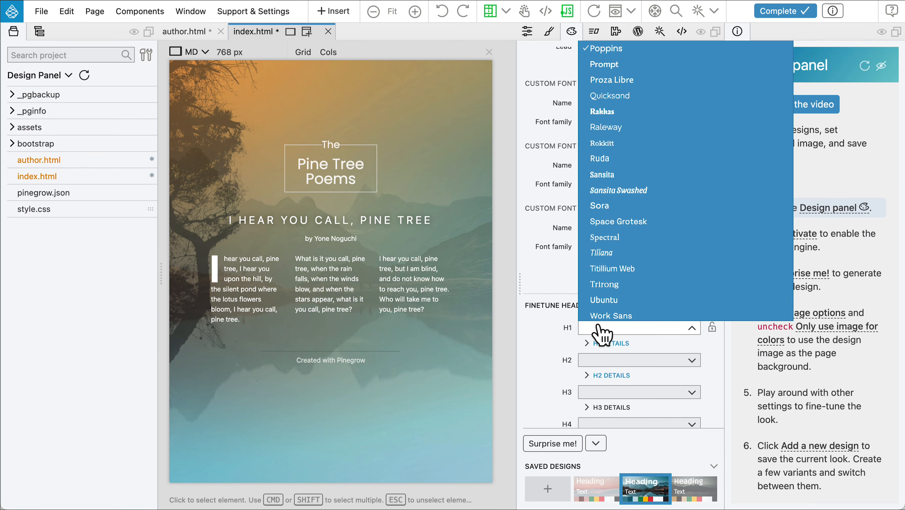
{"action": "left_click", "coordinate": [613, 112]}
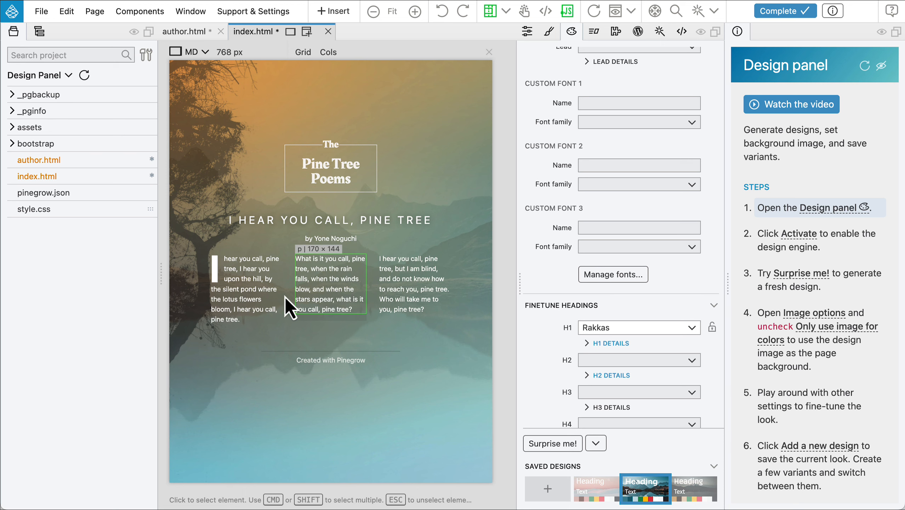
Step: Set the font family of the drop-letter paragraph's .drop-letter:first-letter rule to the design's h1 font variable, var(--font-design-h1)
{"action": "left_click", "coordinate": [249, 293]}
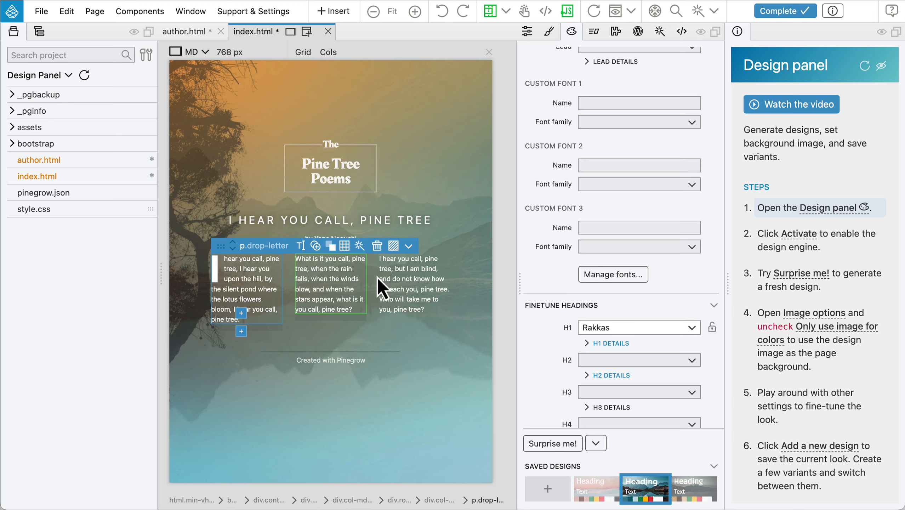
{"action": "left_click", "coordinate": [550, 32]}
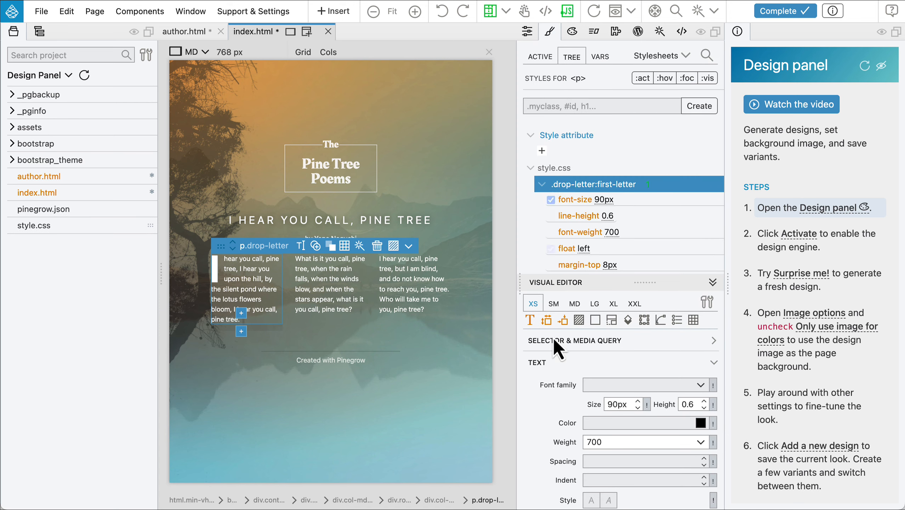
{"action": "left_click", "coordinate": [713, 385]}
{"action": "mouse_move", "coordinate": [751, 443]}
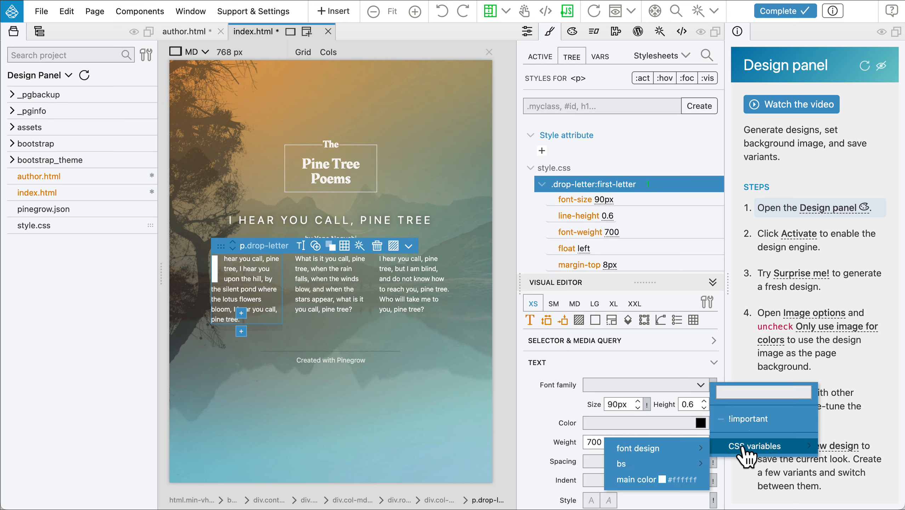
{"action": "mouse_move", "coordinate": [665, 451]}
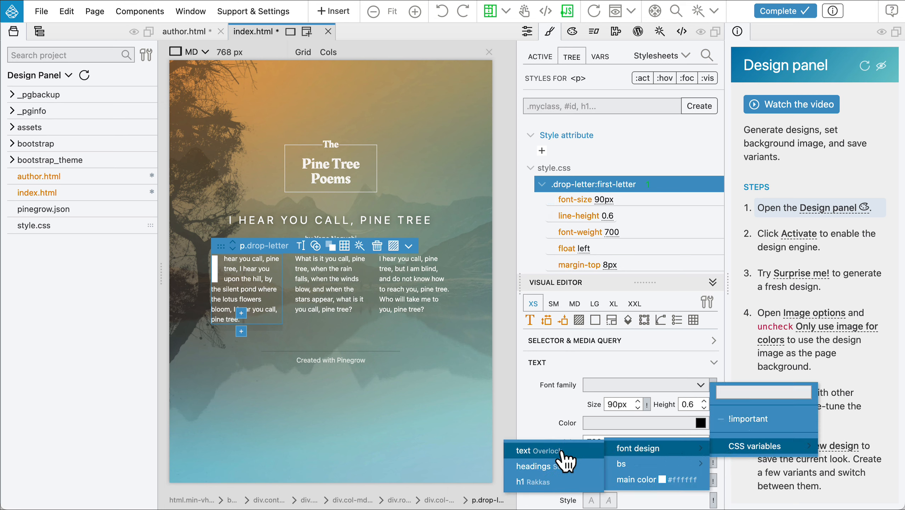
{"action": "left_click", "coordinate": [564, 484]}
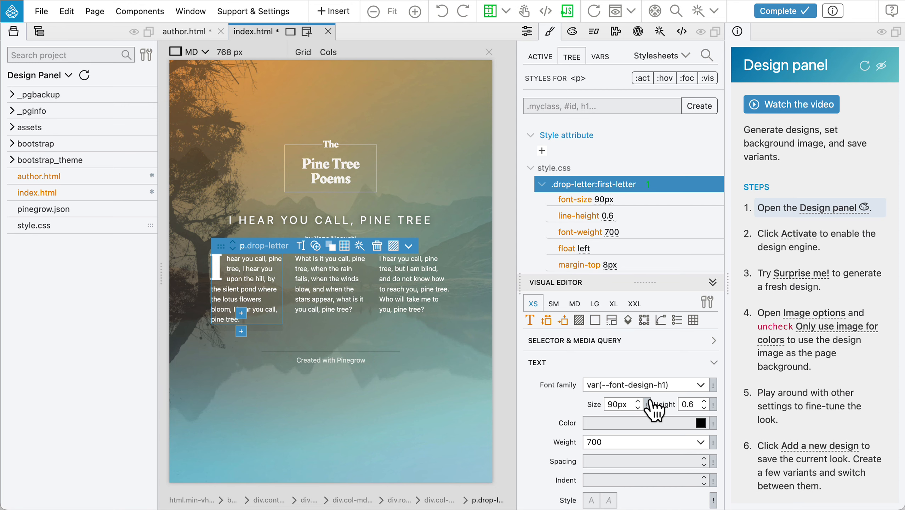
Step: Try Titillium Web as the design's H1 font in the heading fine-tuning settings, and settle on Zilla Slab
{"action": "left_click", "coordinate": [572, 32]}
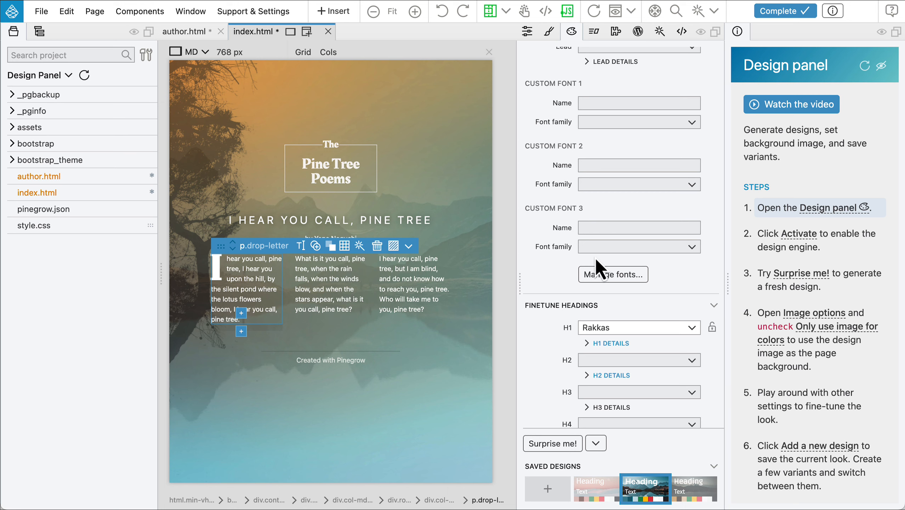
{"action": "left_click", "coordinate": [610, 328]}
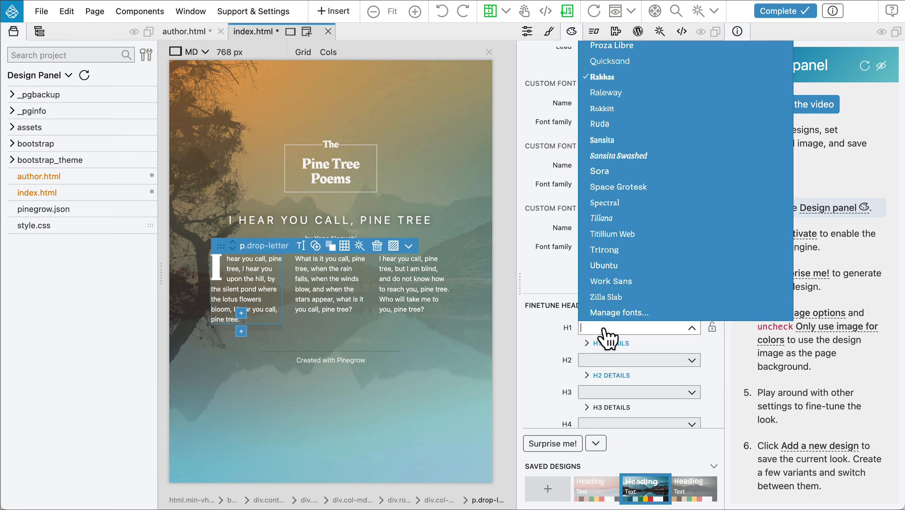
{"action": "left_click", "coordinate": [619, 238]}
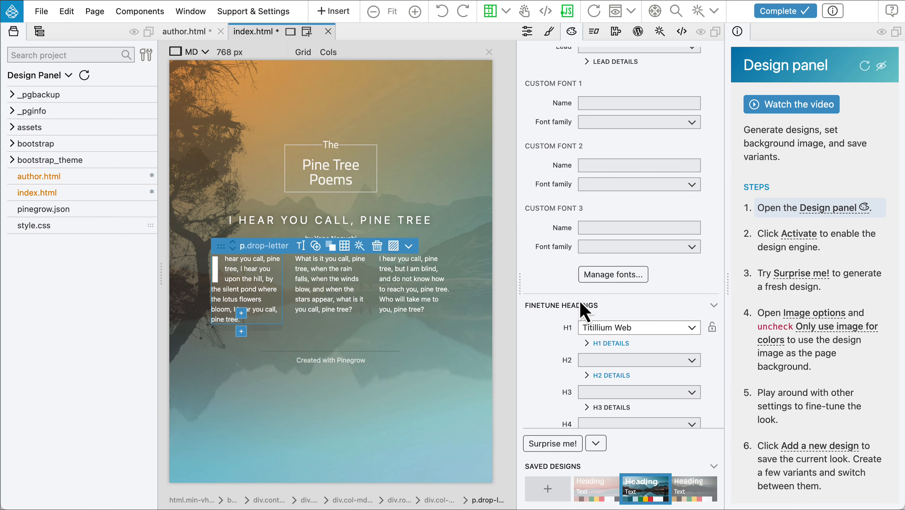
{"action": "left_click", "coordinate": [596, 327]}
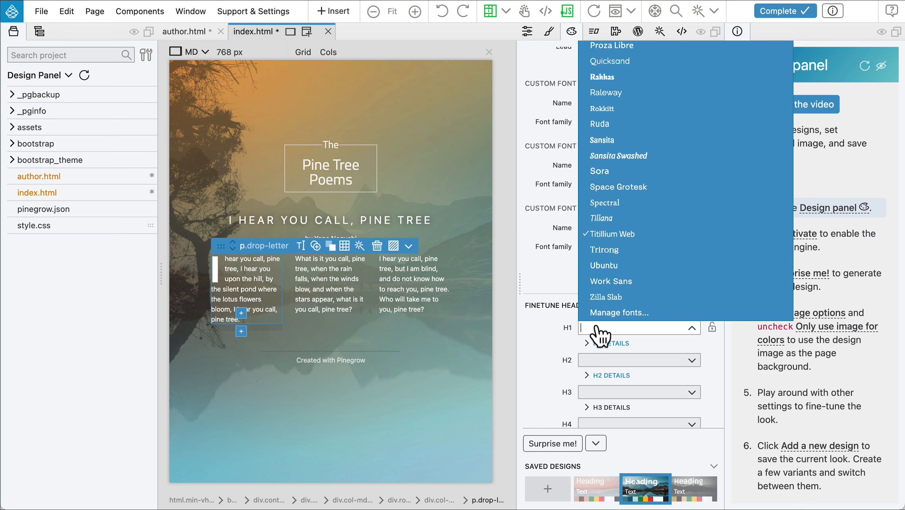
{"action": "left_click", "coordinate": [603, 298]}
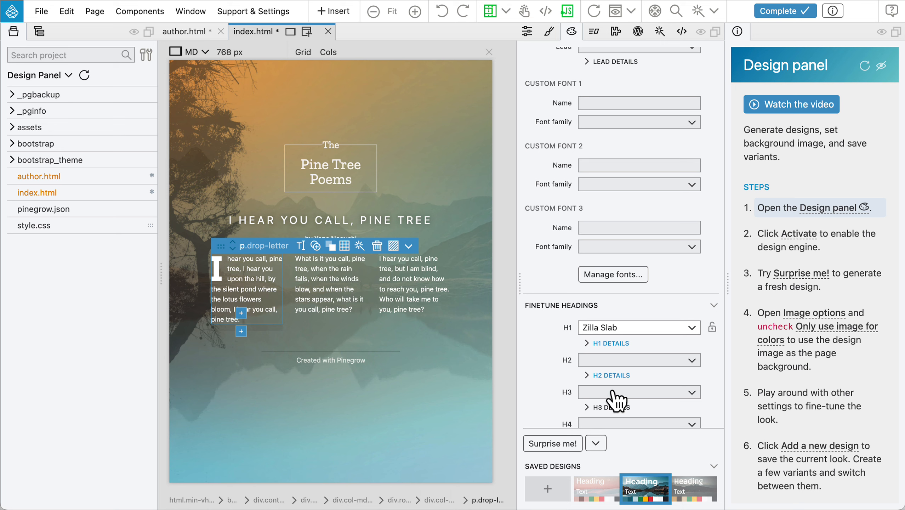
Step: Turn off the display helpers and set the padding-top of the title heading's inherited .title-box rule to 12px
{"action": "left_click", "coordinate": [549, 32]}
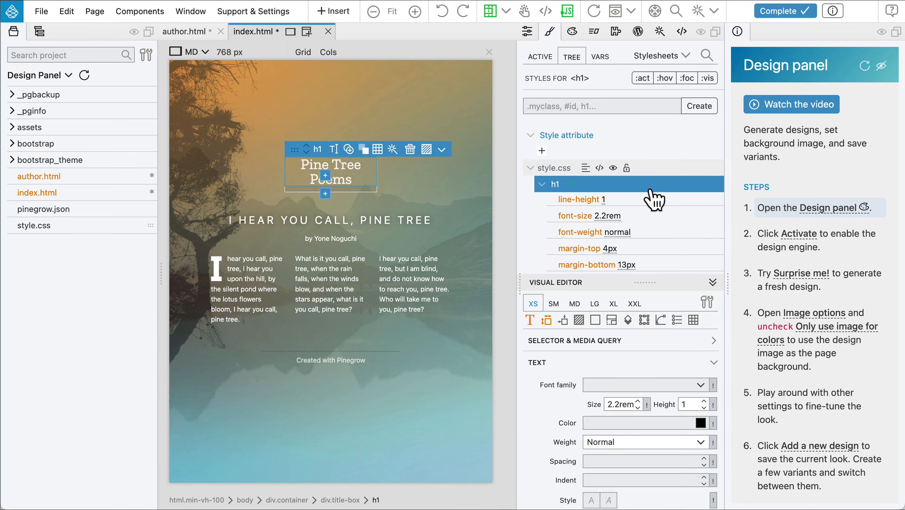
{"action": "scroll", "coordinate": [661, 205], "scroll_direction": "down", "scroll_amount": 5}
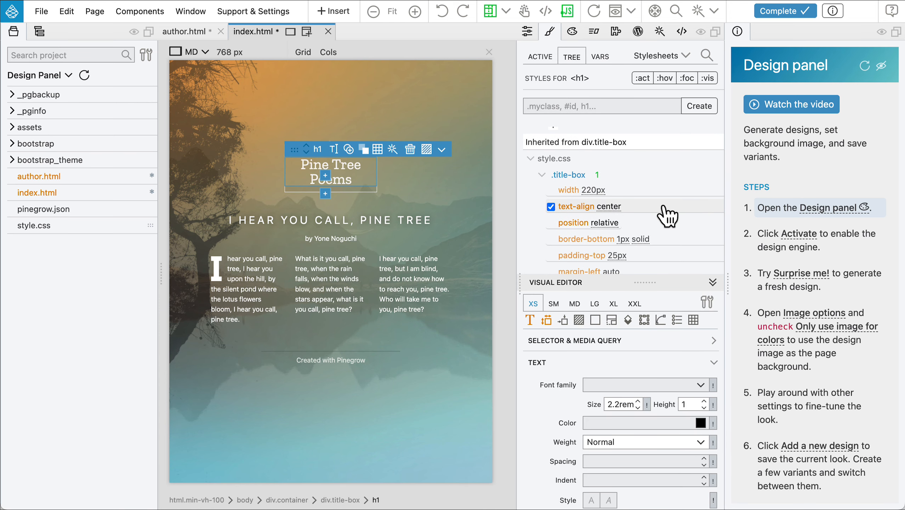
{"action": "scroll", "coordinate": [664, 211], "scroll_direction": "down", "scroll_amount": 2}
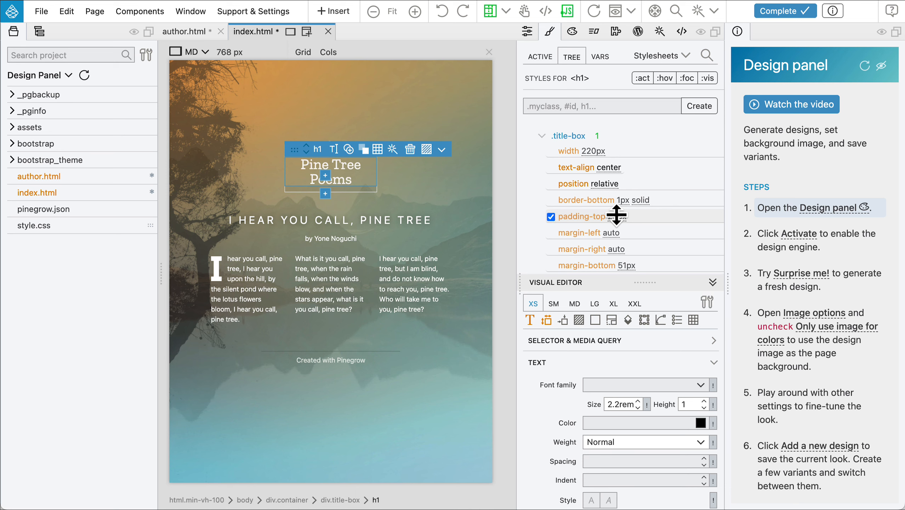
{"action": "left_click", "coordinate": [490, 13]}
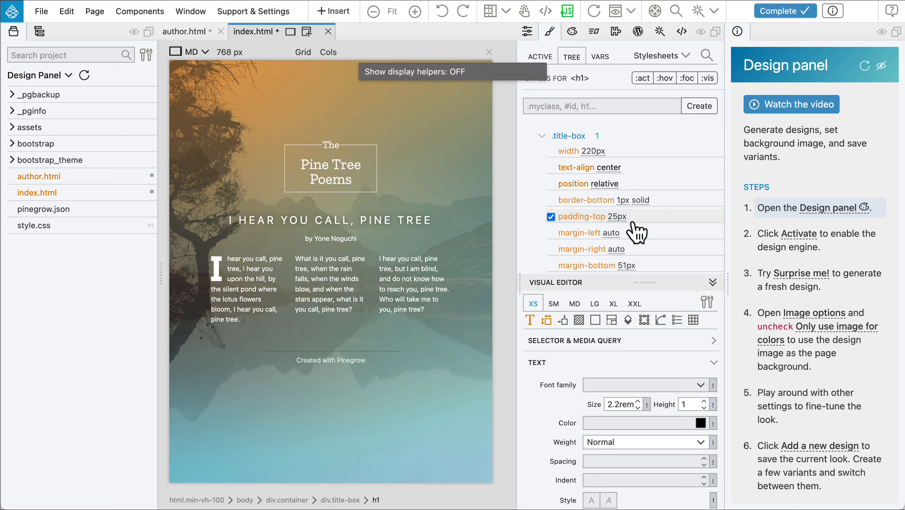
{"action": "left_click_drag", "start_coordinate": [622, 216], "coordinate": [629, 219]}
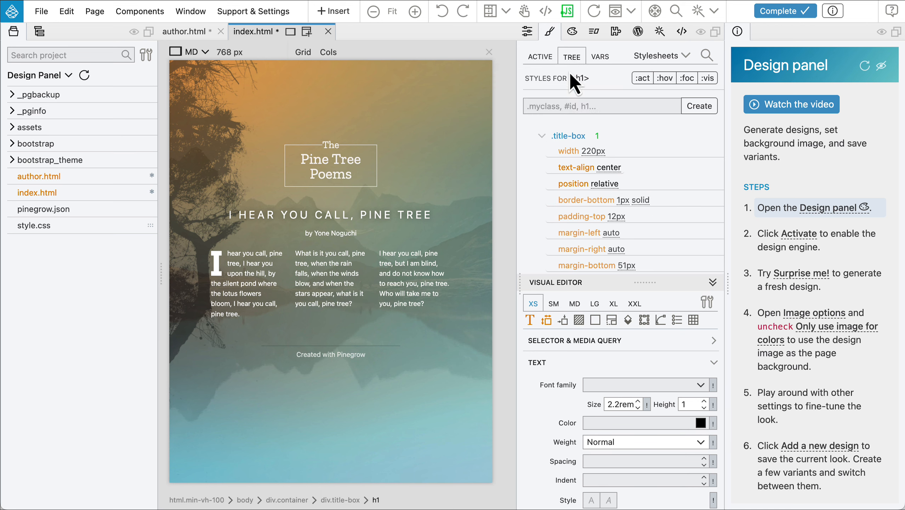
Step: Return to the design settings and mark the Design panel tutorial lesson as complete
{"action": "left_click", "coordinate": [572, 31]}
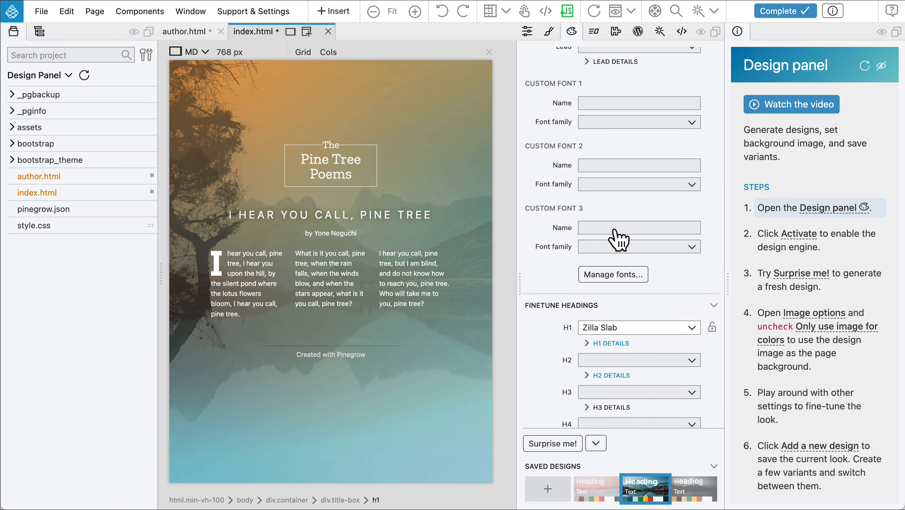
{"action": "left_click", "coordinate": [784, 11]}
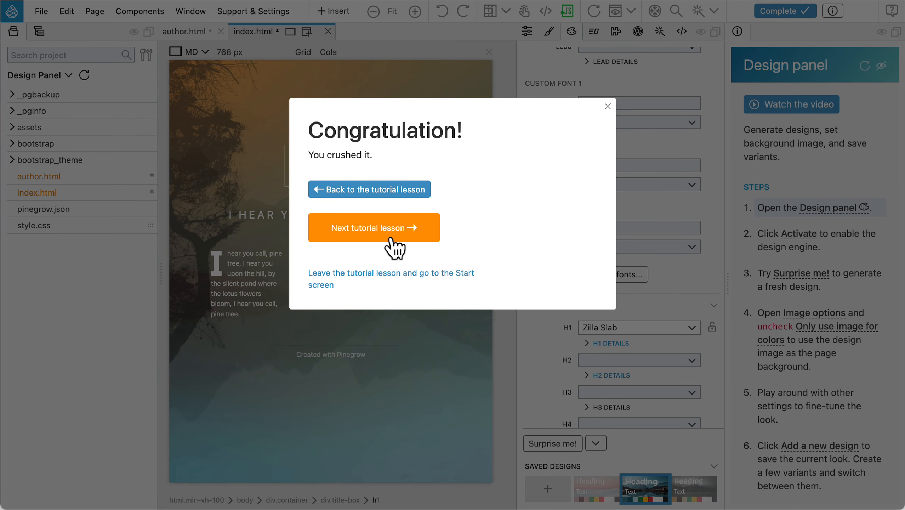